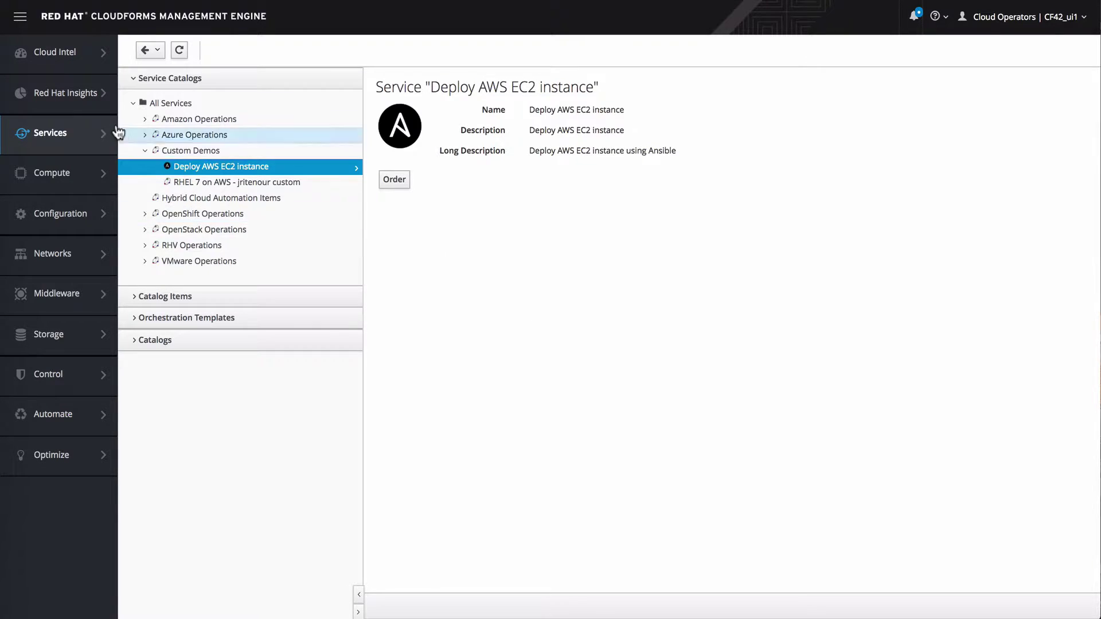
Step: Start an order for the Deploy AWS EC2 instance service and set the instance name to jb_dev_srv01
mouse_move(104, 135)
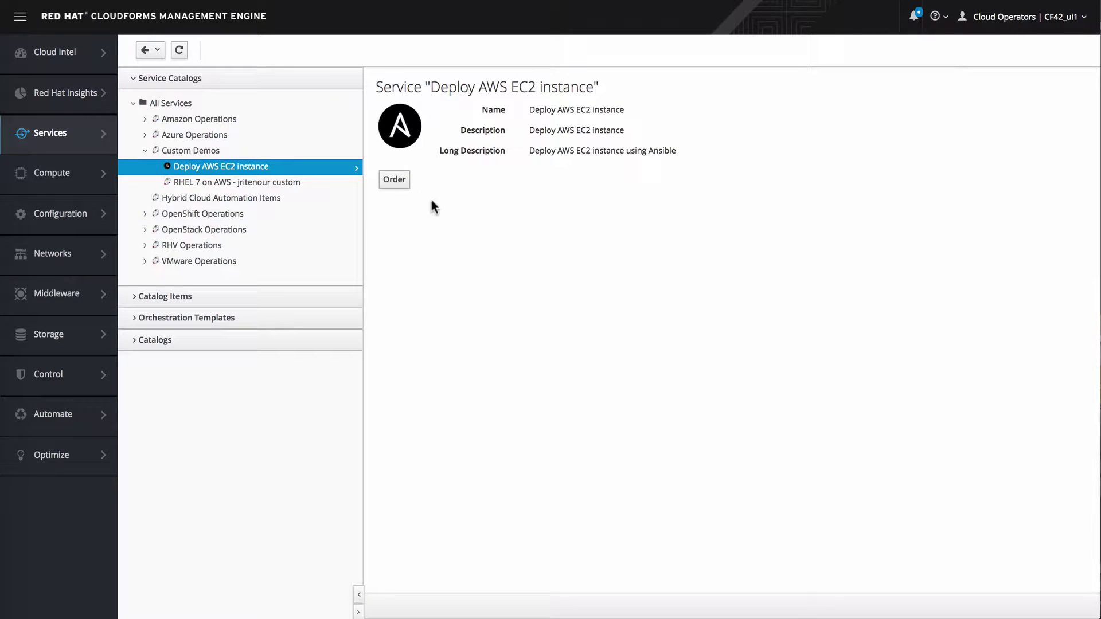
click(395, 180)
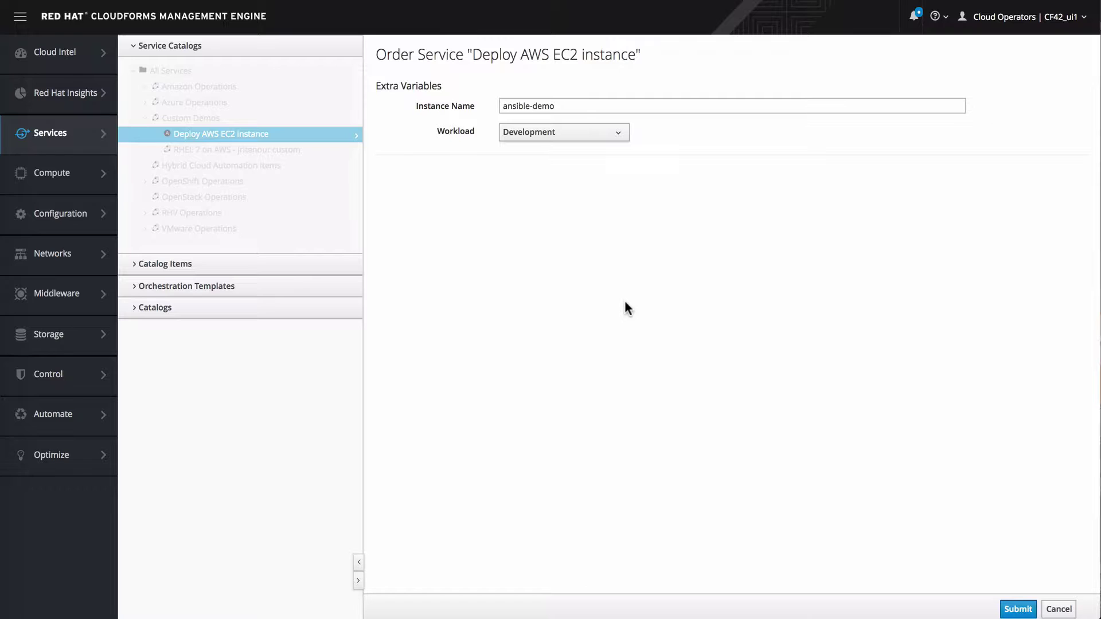
click(584, 103)
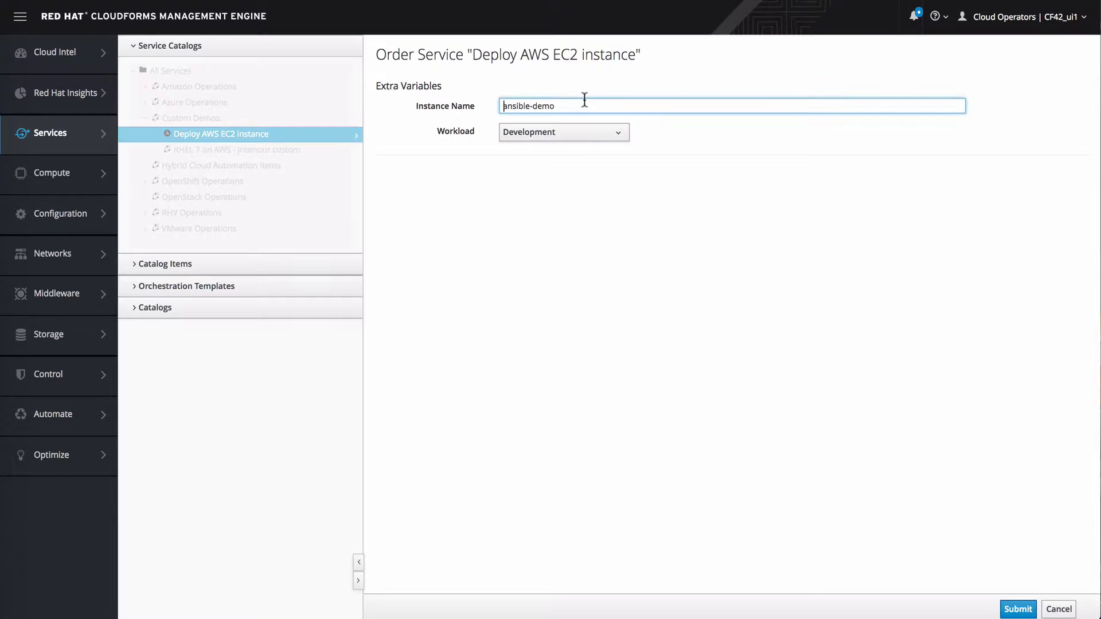
key(ctrl+a)
key(BackSpace)
text(ib_d)
key(BackSpace)
text(dev_srv01)
Step: Choose the Development workload for the instance and submit the order
click(605, 132)
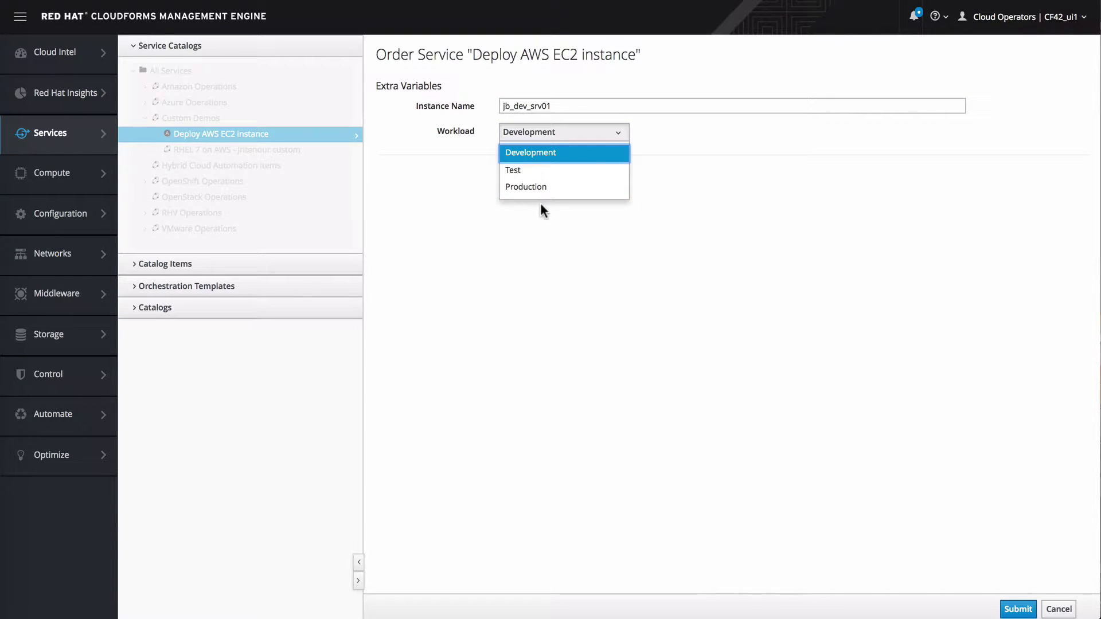
click(552, 153)
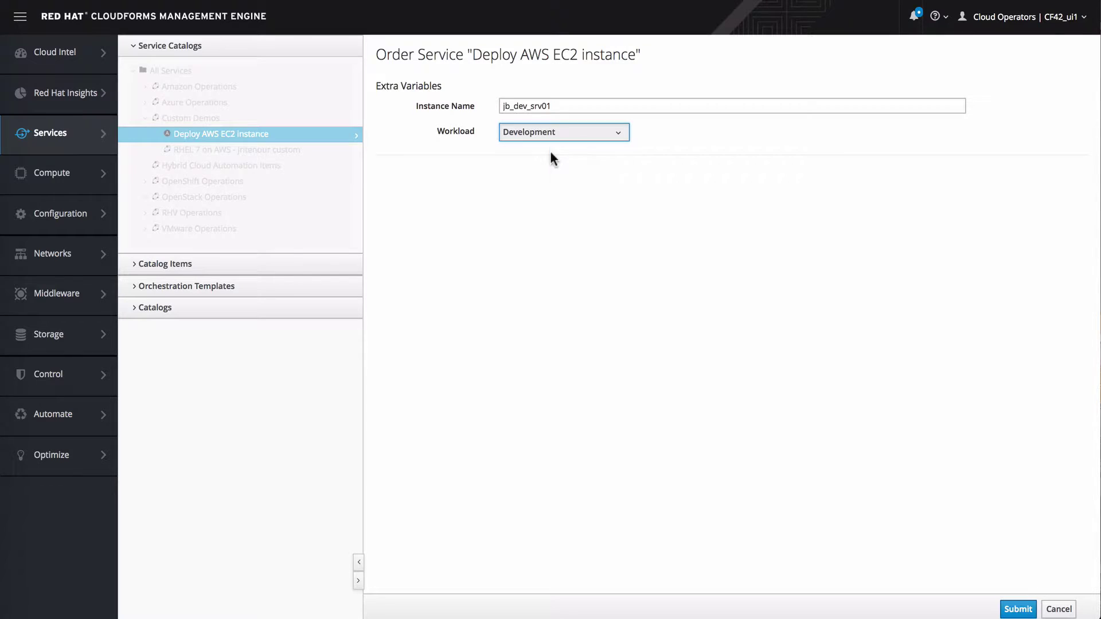
click(1016, 610)
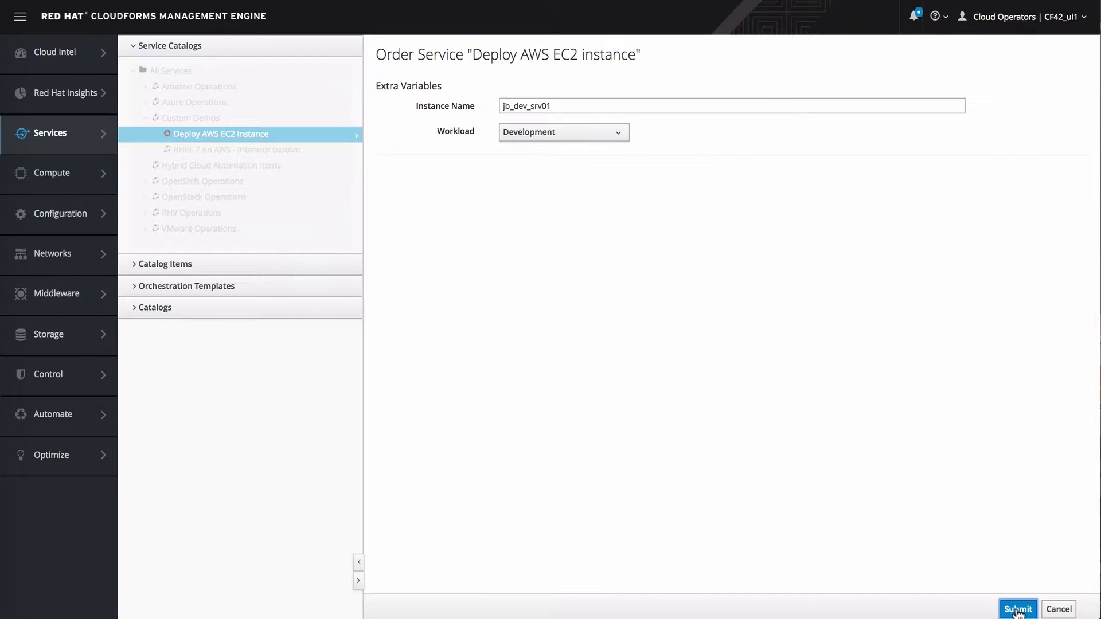
click(1017, 610)
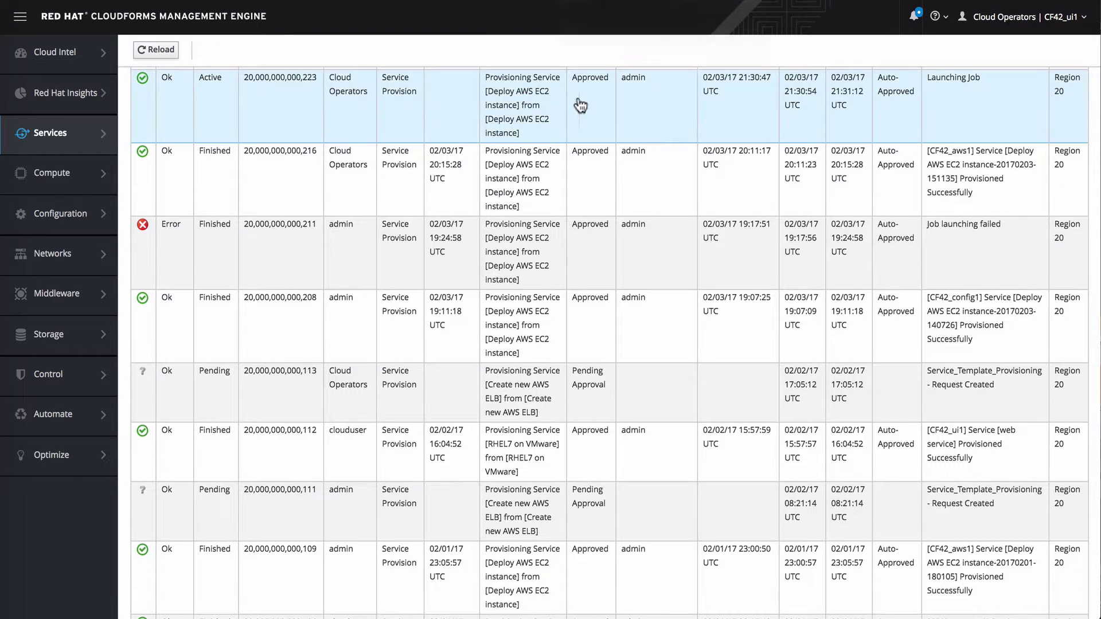
Step: Order the Deploy AWS EC2 instance service from the catalog with instance name jb_test_srv01 and the Test workload
mouse_move(67, 135)
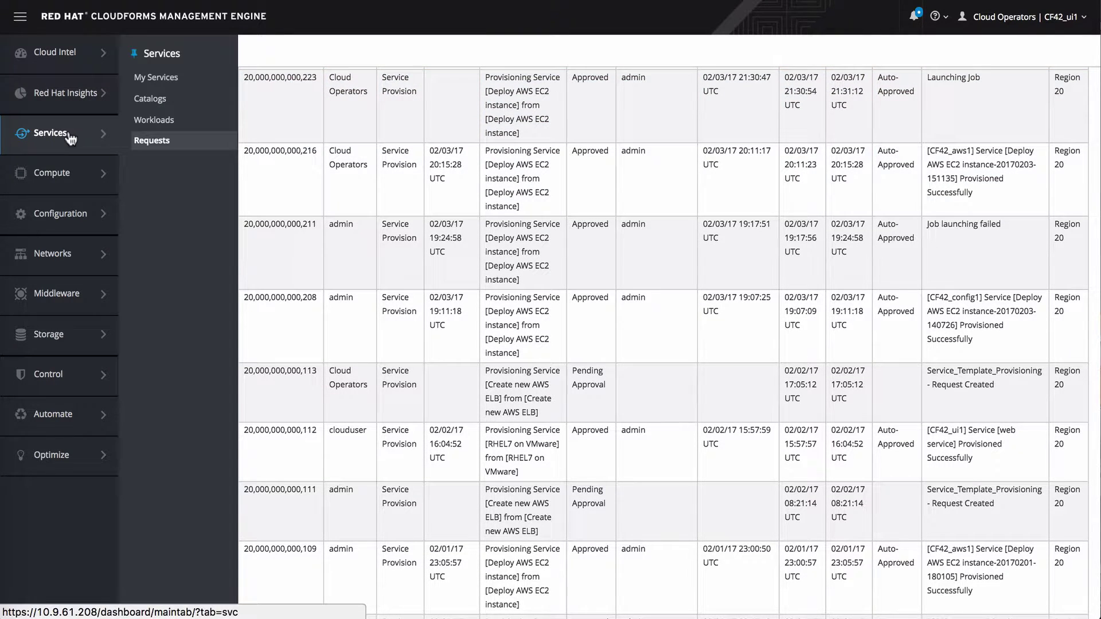
click(156, 103)
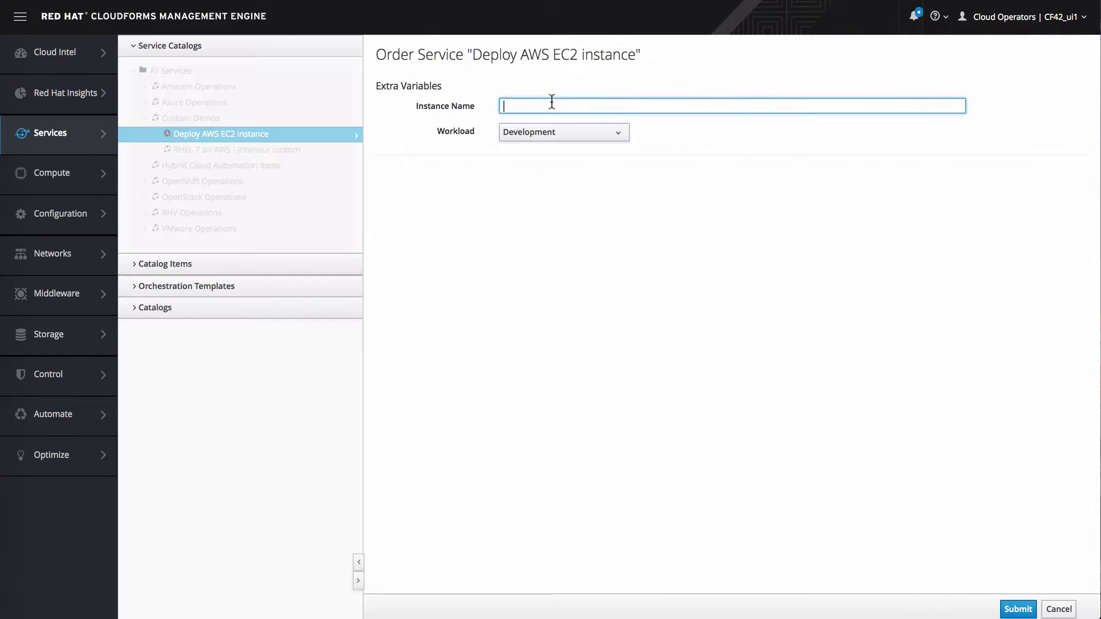
click(550, 102)
text(jb)
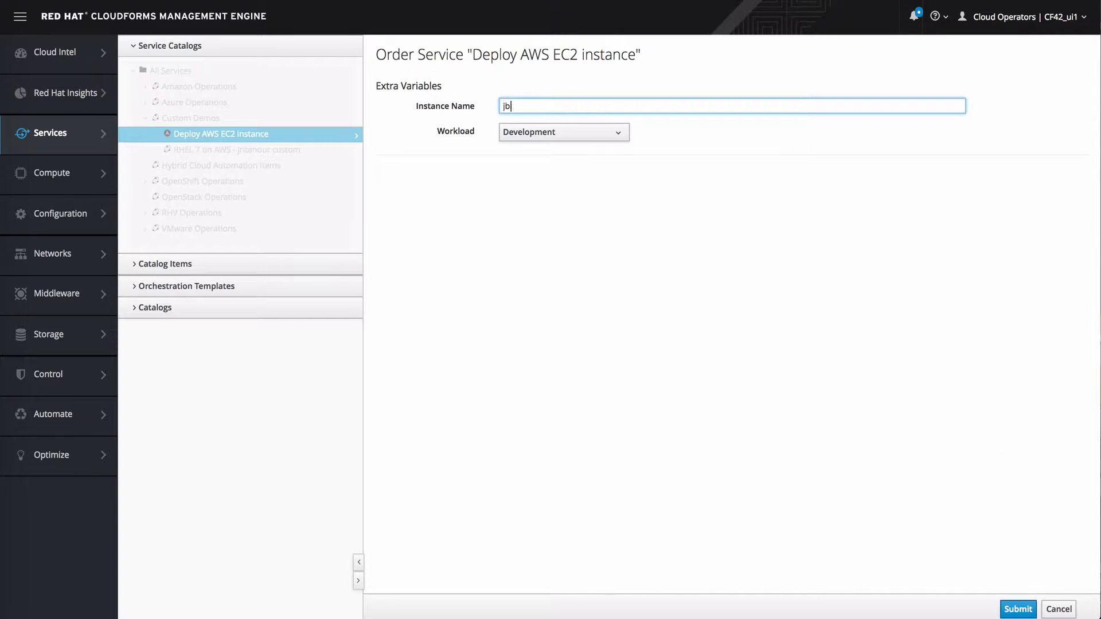
text(_test_srv01)
click(554, 133)
click(533, 170)
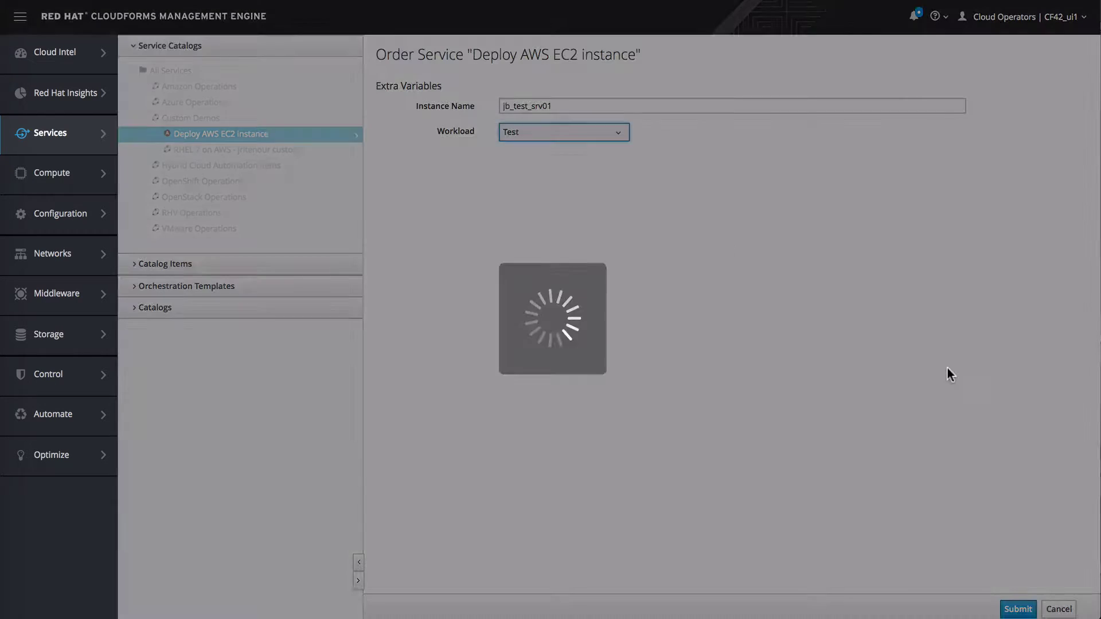
click(1018, 608)
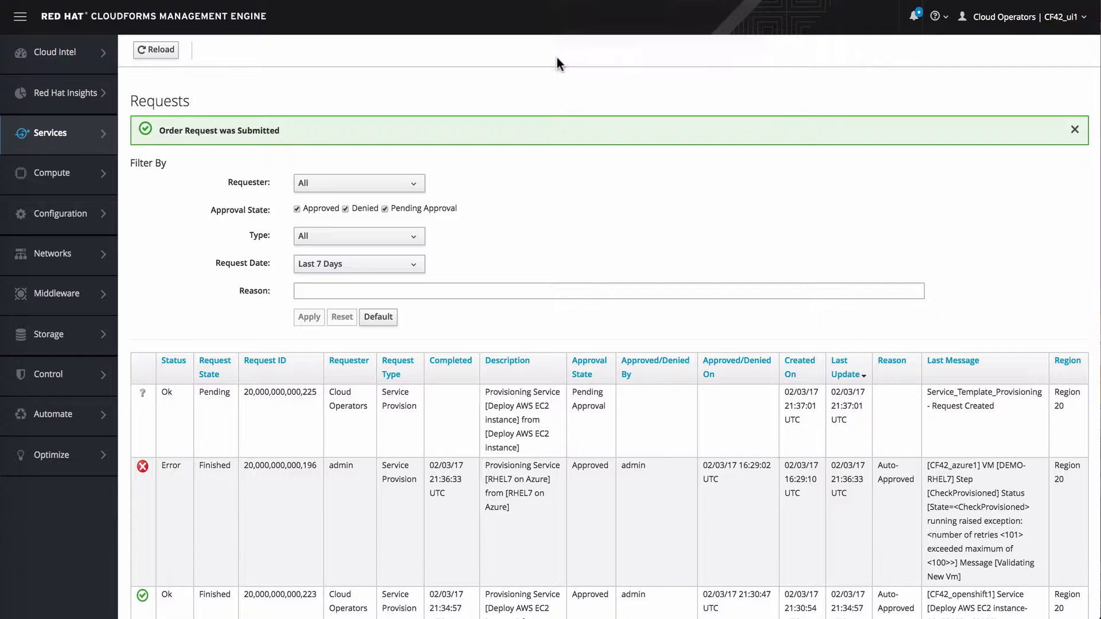
Step: Order the Deploy AWS EC2 instance service from the catalog with instance name jb_prod_srv01 and the Production workload
mouse_move(75, 186)
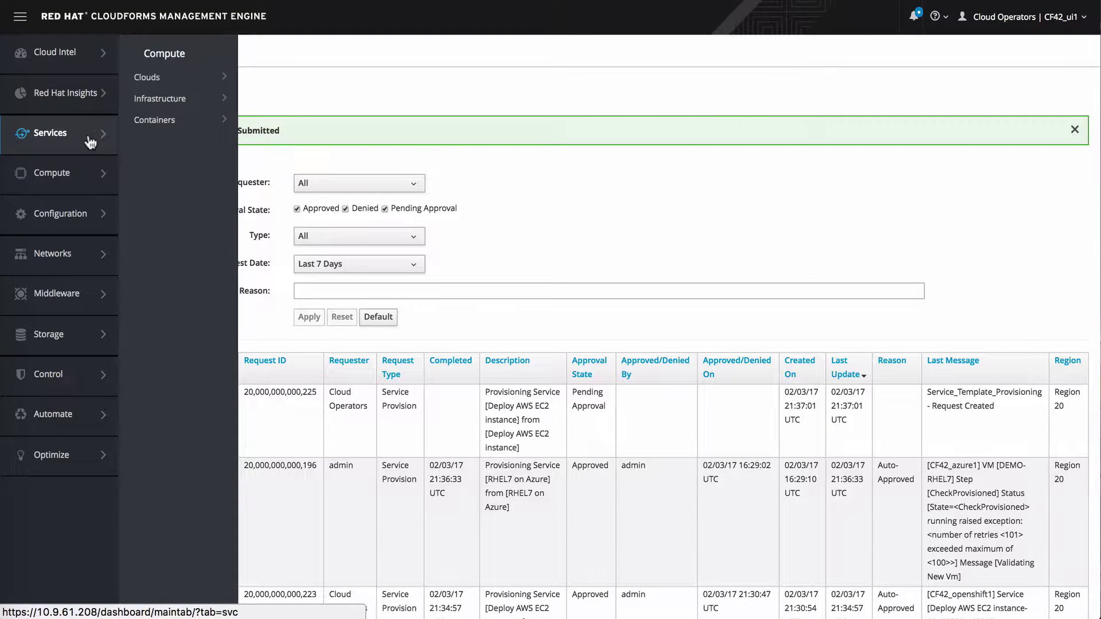
mouse_move(90, 138)
click(160, 101)
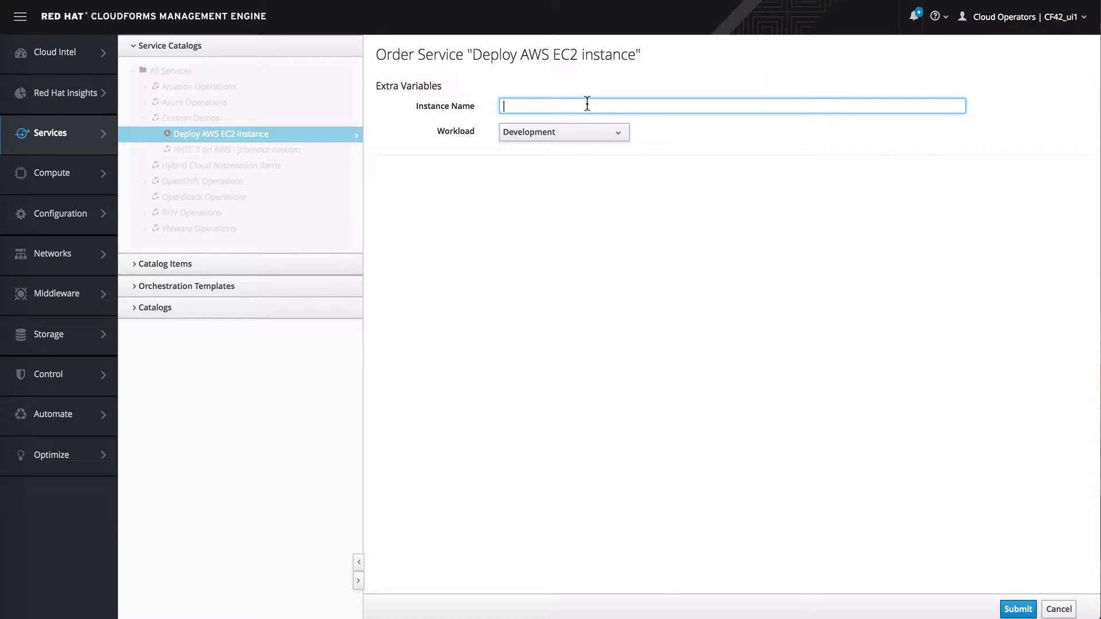
text(jb_prod_srv01)
click(579, 133)
click(528, 184)
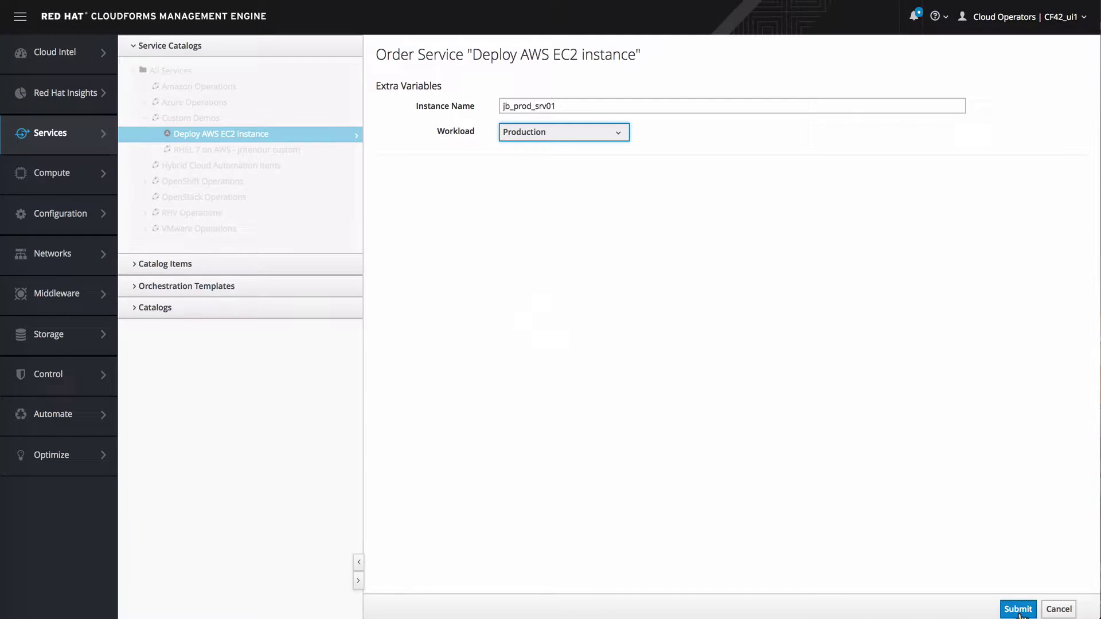
click(1018, 610)
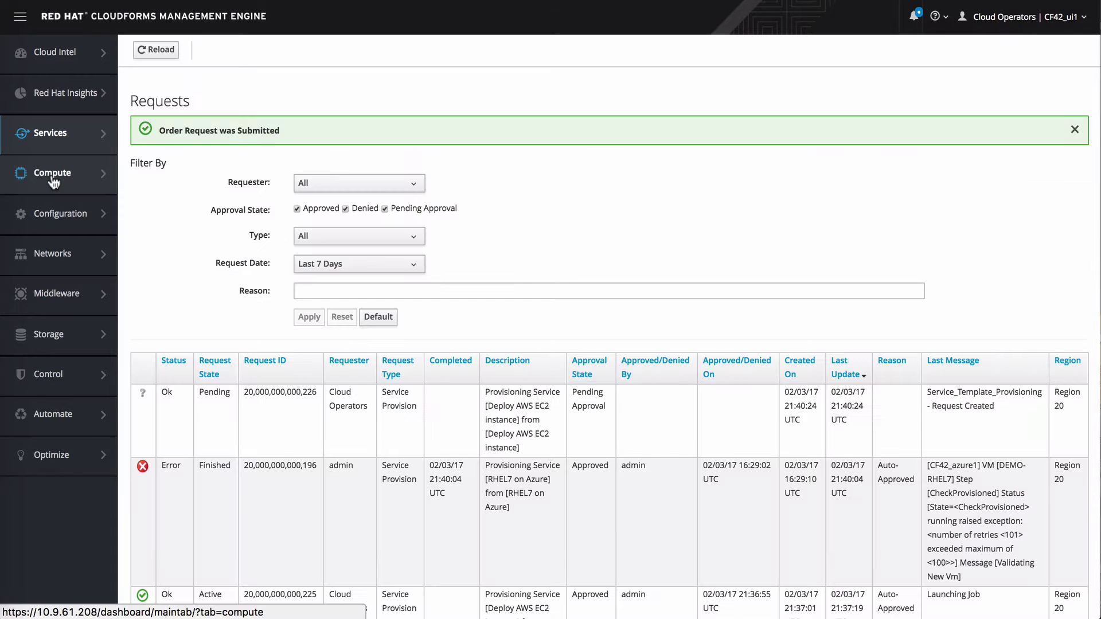
Step: Open the cloud instances and list those under the Amazon EC2 provider with names containing jb_
mouse_move(113, 192)
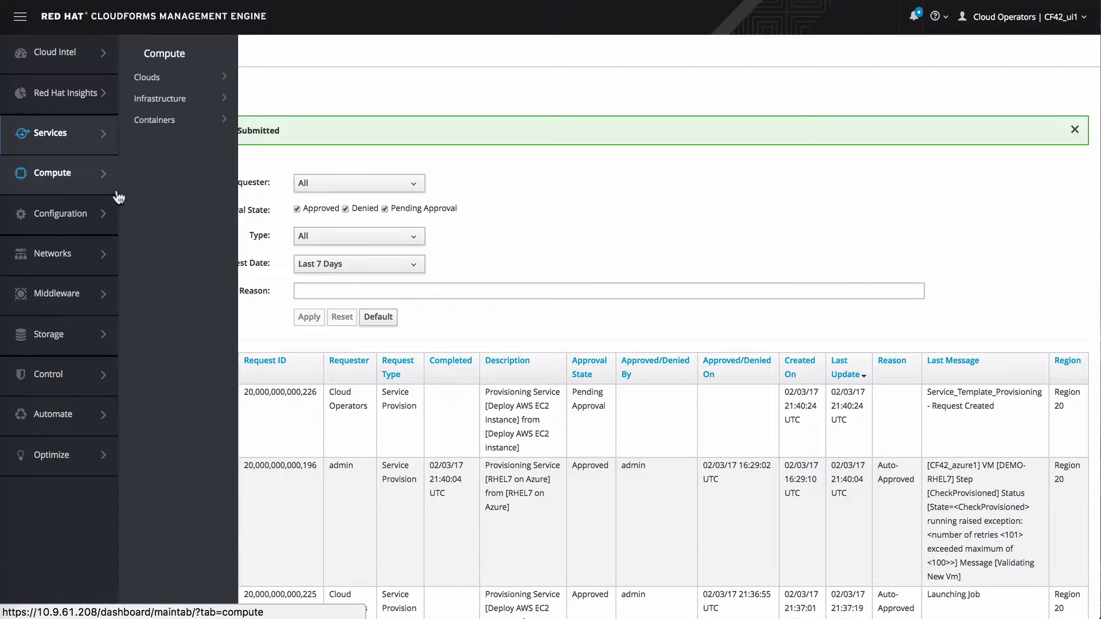
mouse_move(167, 81)
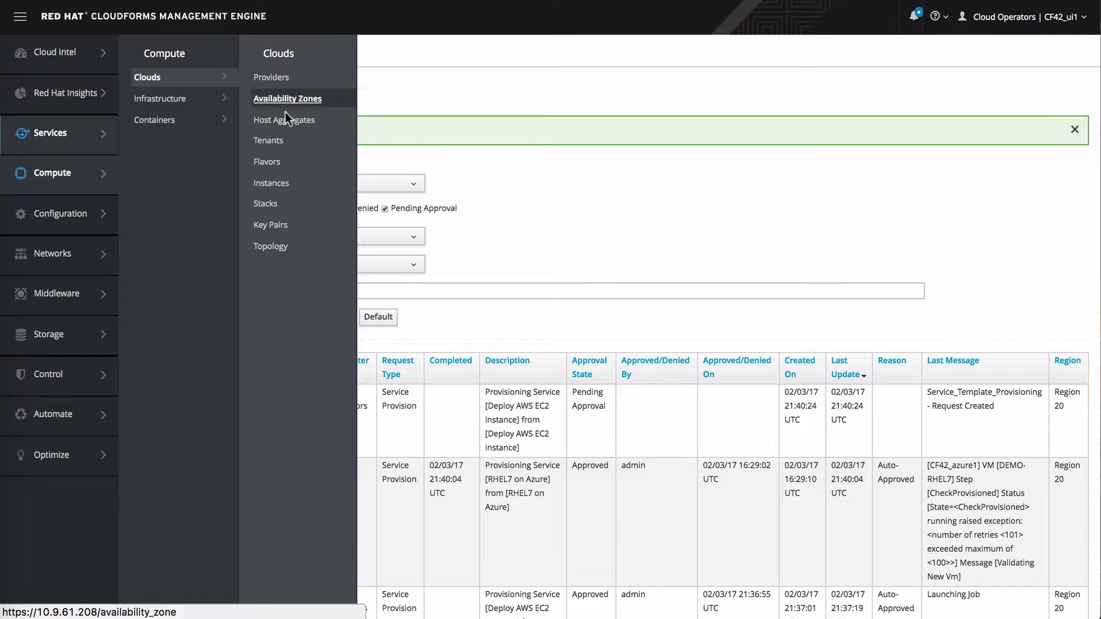
click(280, 182)
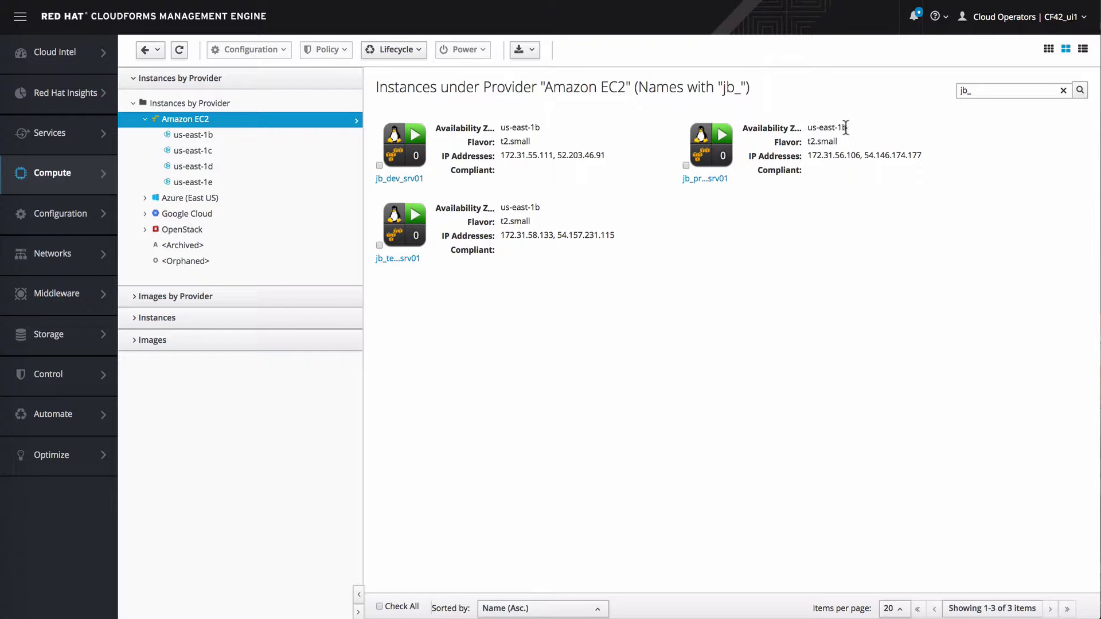
Step: Open the jb_dev_srv01 instance and view its assigned security groups
click(410, 142)
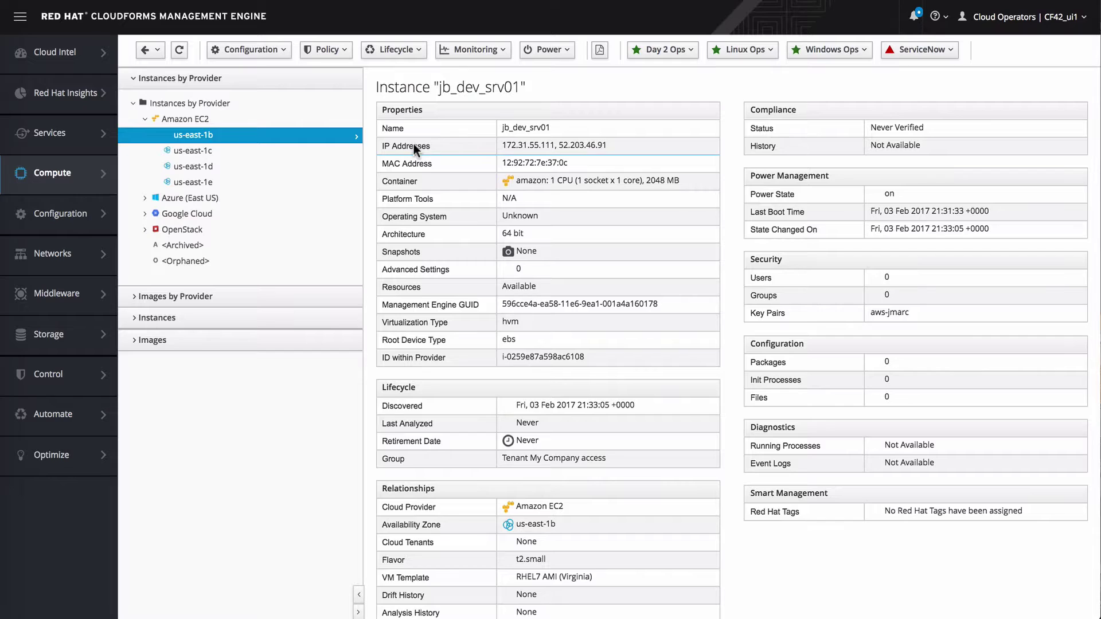
scroll(503, 257, down, 5)
scroll(504, 256, down, 1)
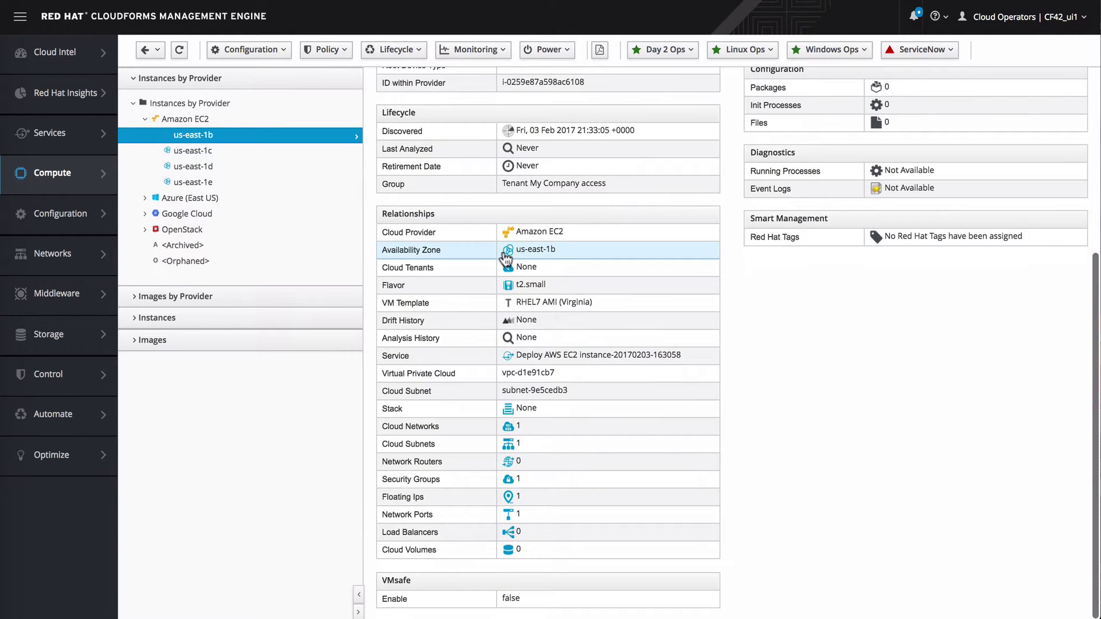
click(509, 481)
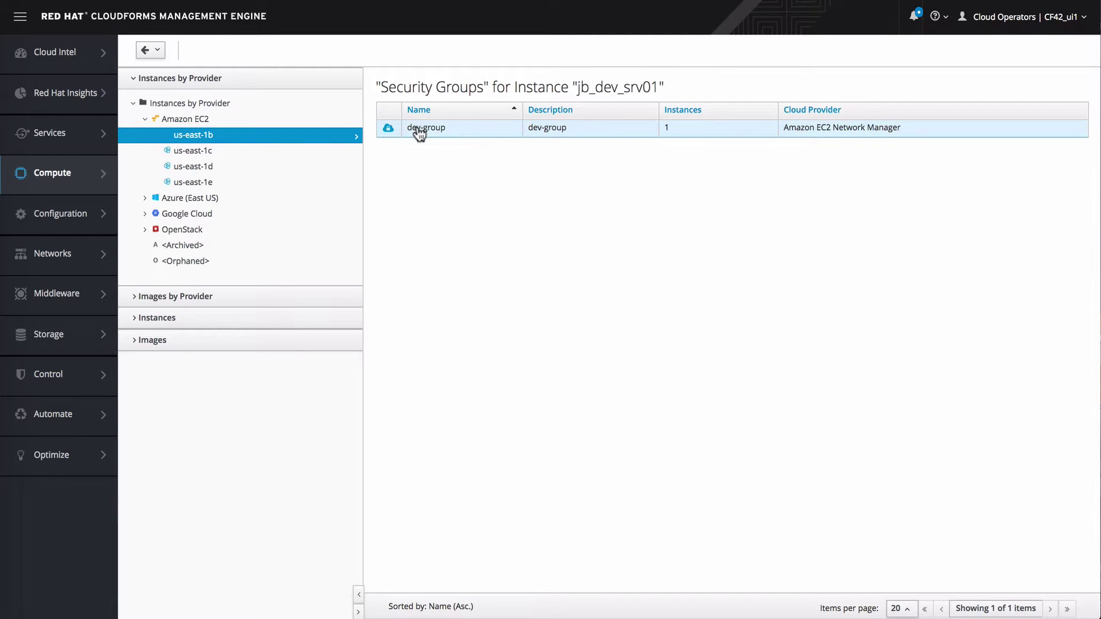
Step: Return to the us-east-1b instances, open the test server instance and view its security groups
click(210, 137)
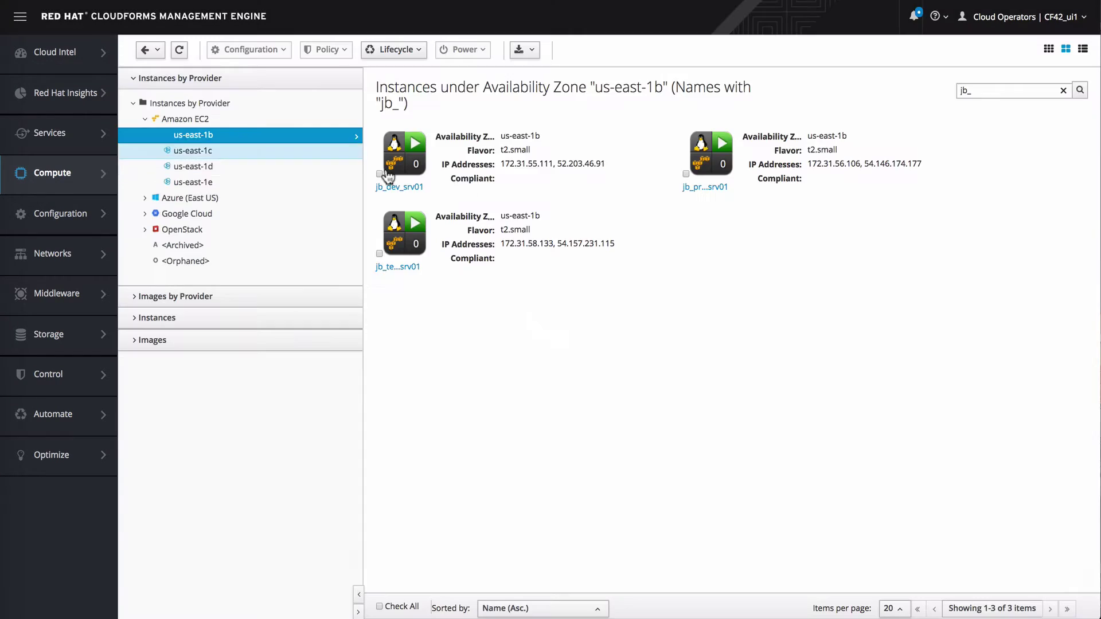
click(393, 240)
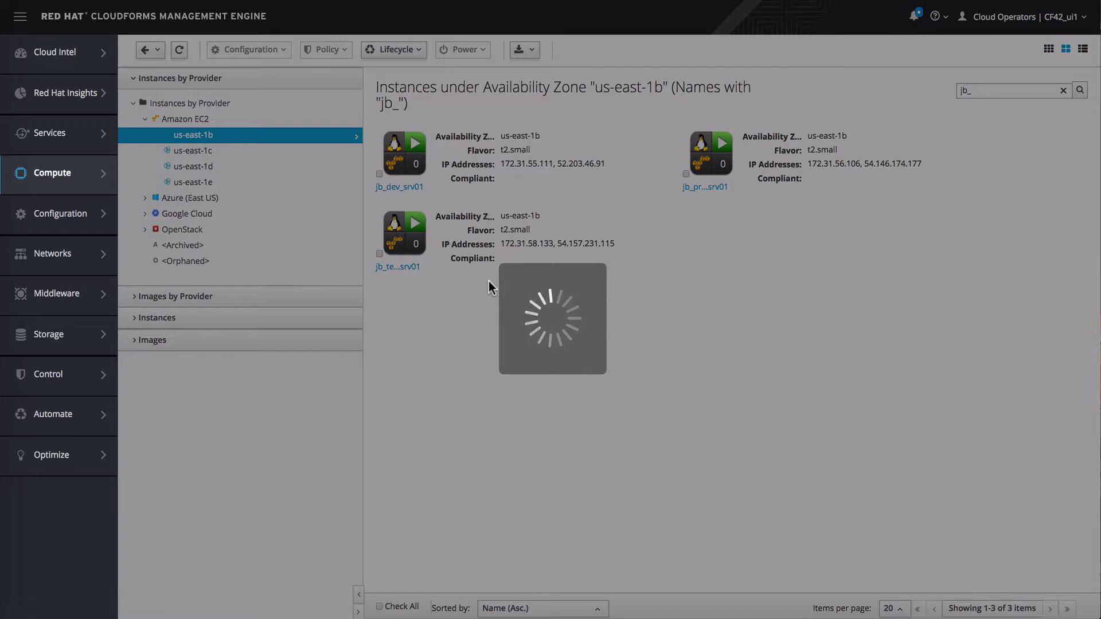
scroll(479, 349, down, 5)
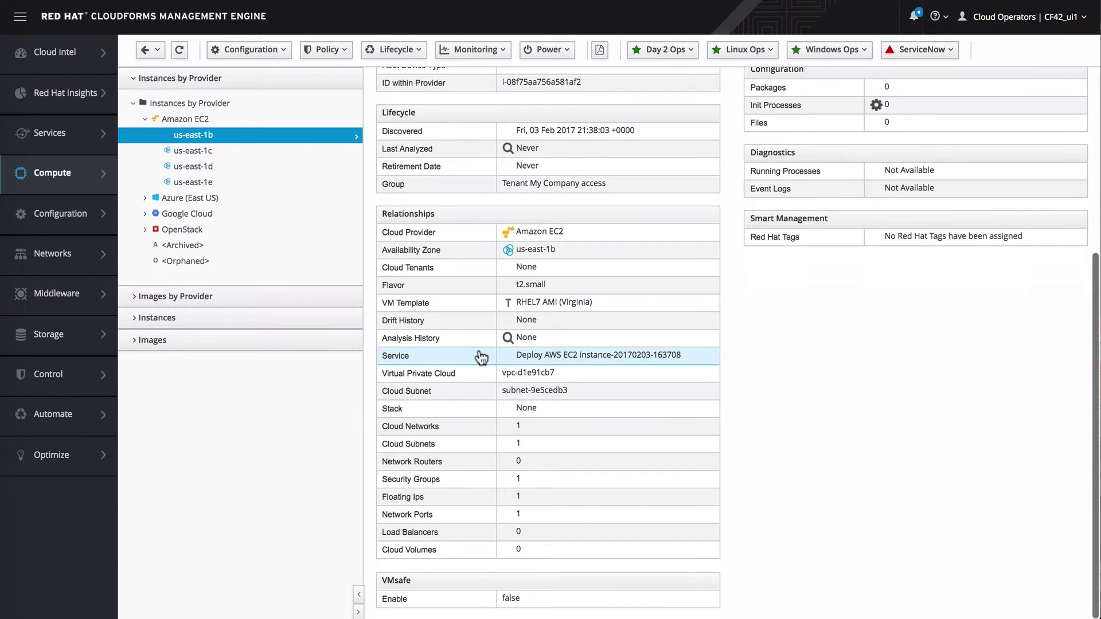
click(532, 488)
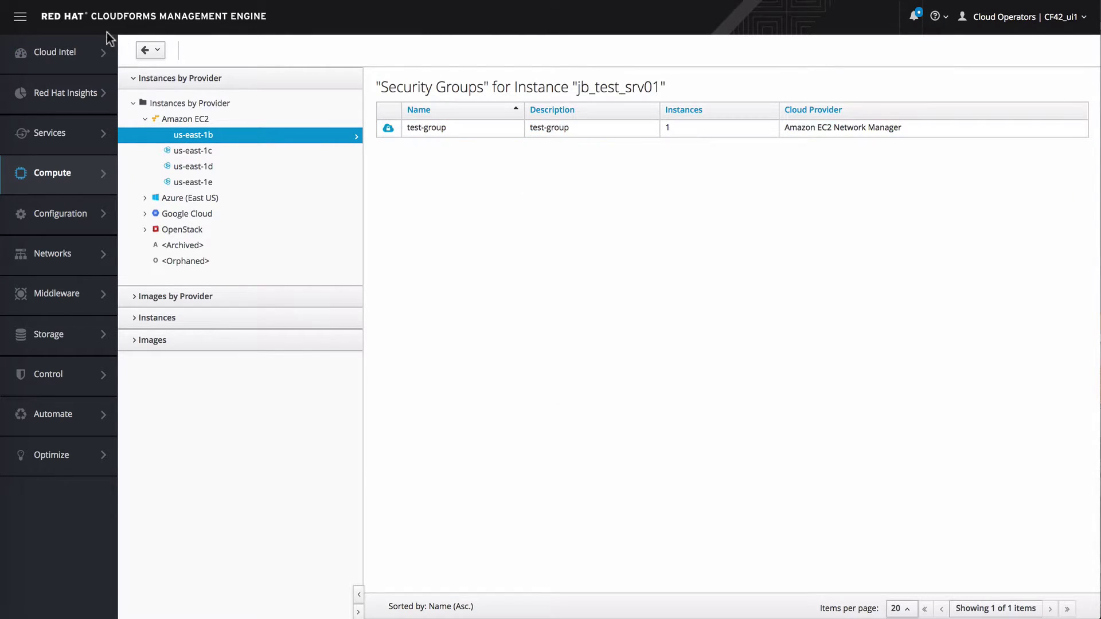
Step: Return to the us-east-1b instances, open the production server instance and view its security groups
click(187, 135)
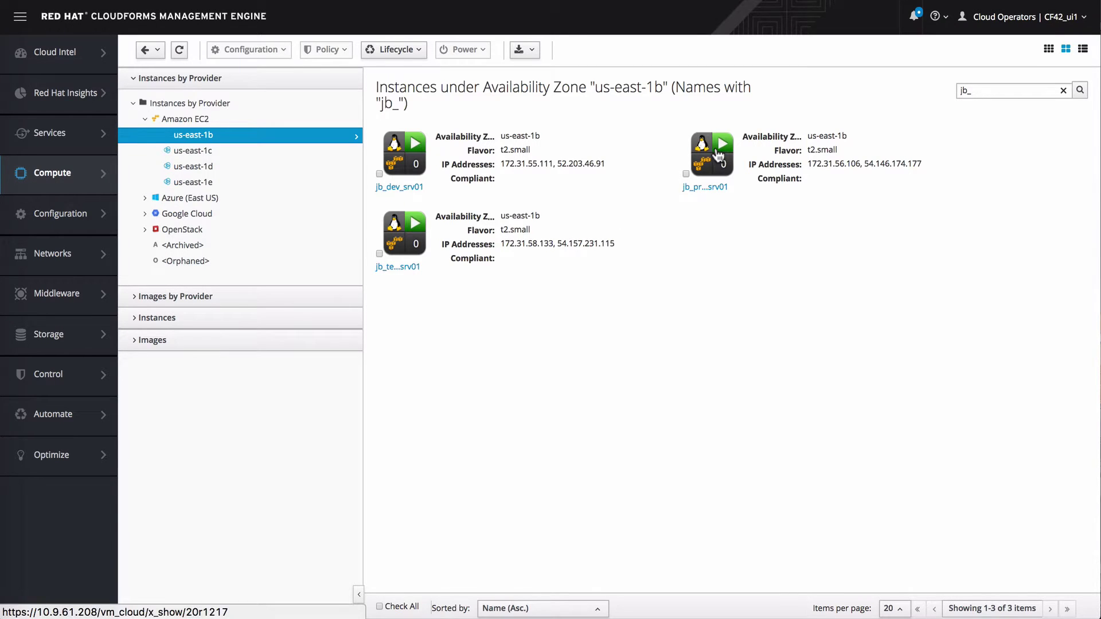
click(714, 146)
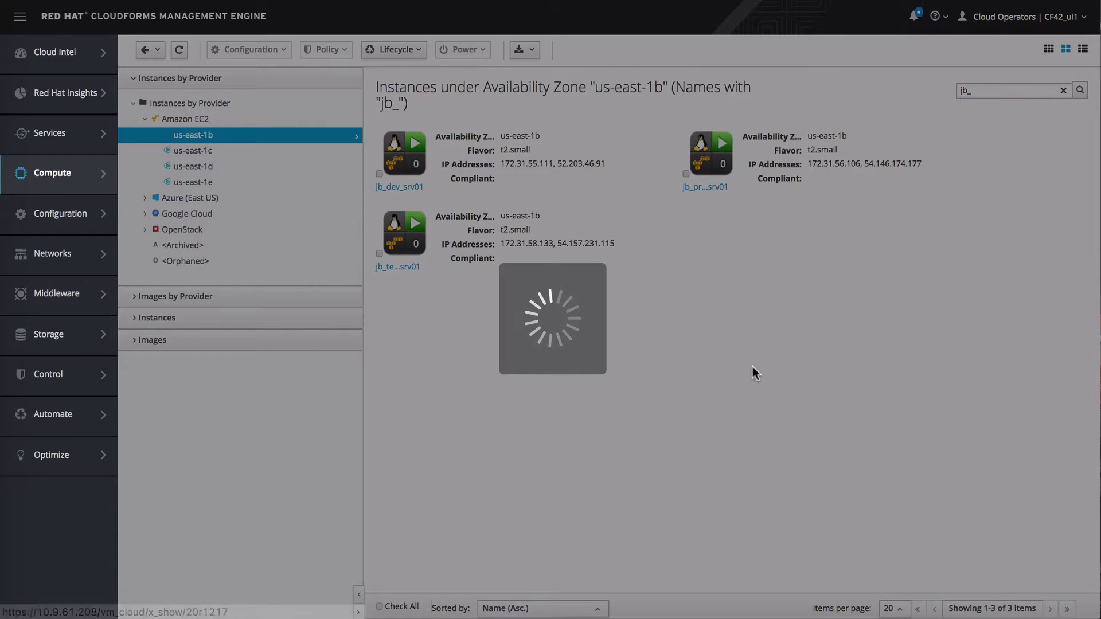
scroll(496, 443, down, 3)
scroll(496, 446, down, 2)
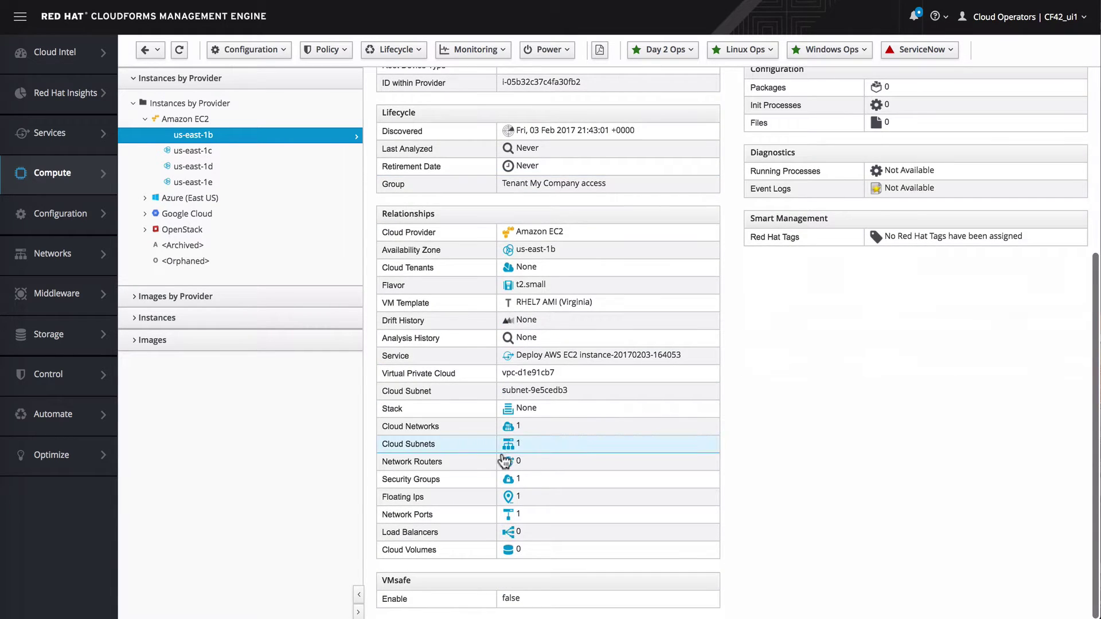
click(535, 486)
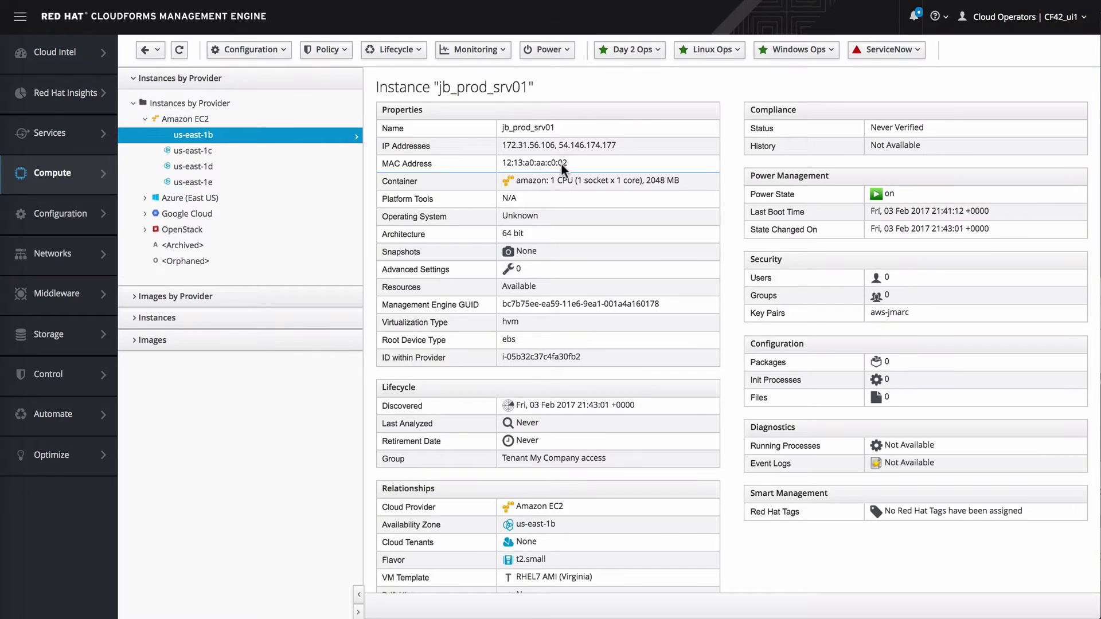
Step: Open the Deploy AWS EC2 instance Dialog in the service dialogs and check the Workload choices in its sample
mouse_move(89, 423)
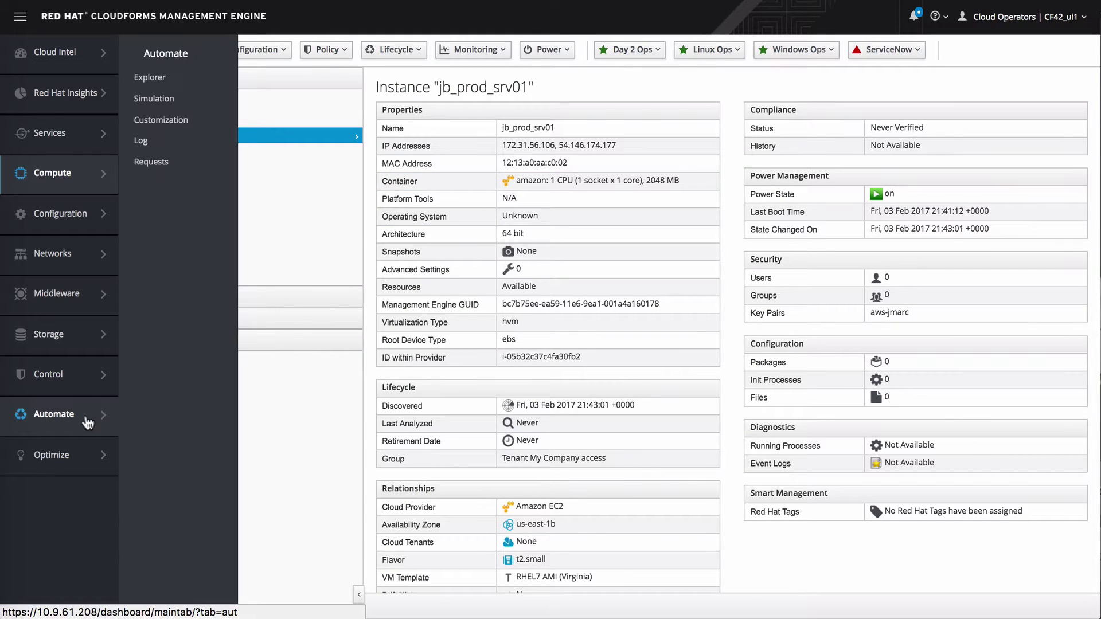
click(185, 128)
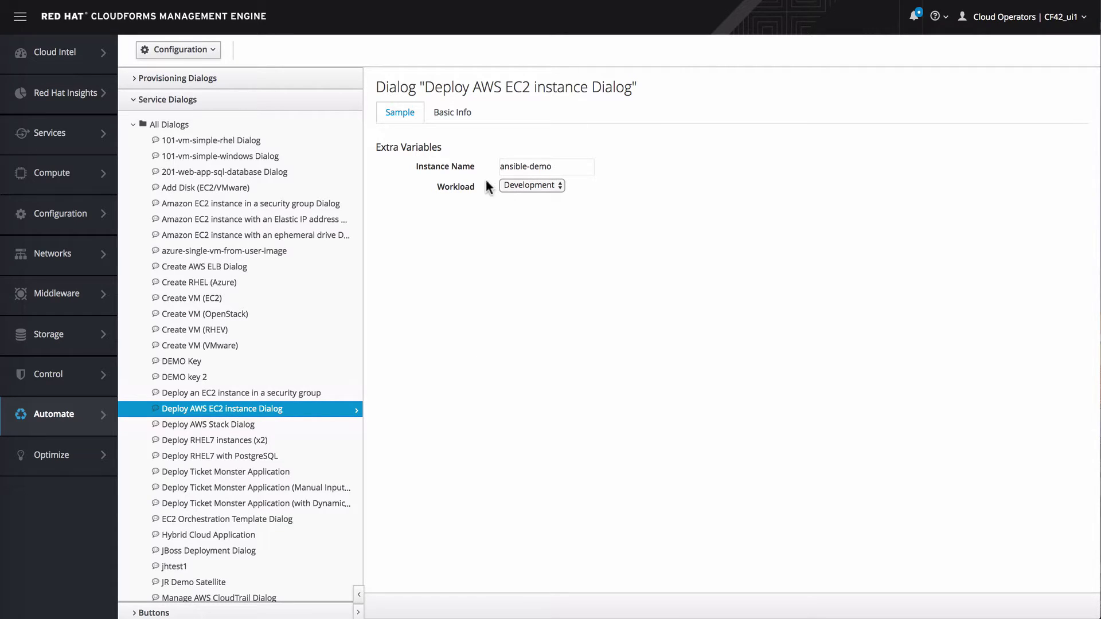
click(533, 185)
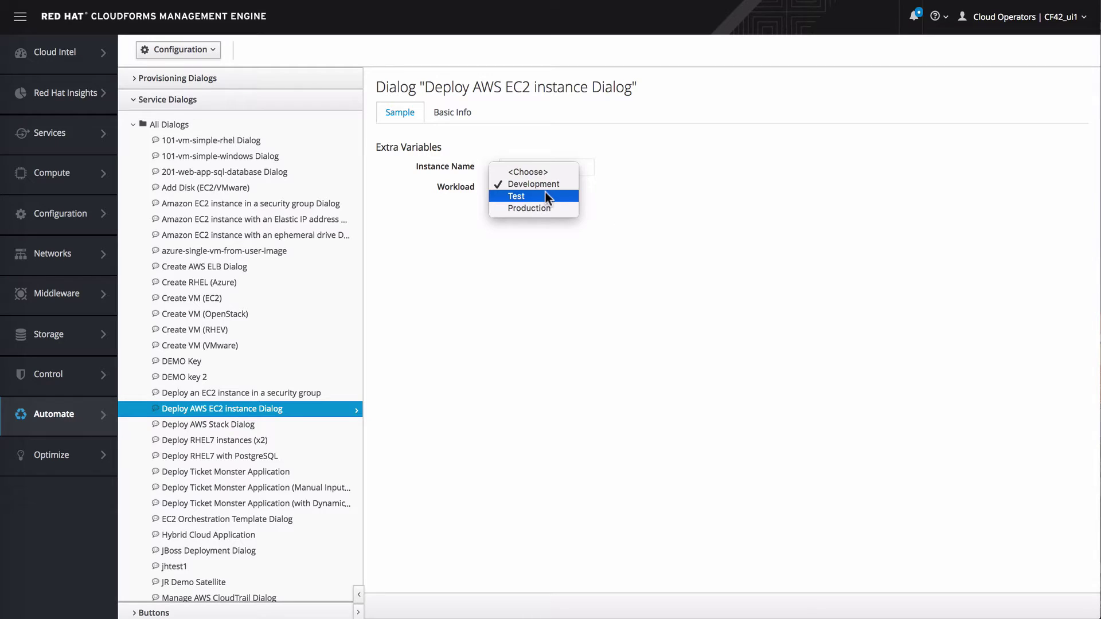
click(634, 252)
Step: Open the service dialog for editing and examine the Workload element's settings and entries
click(199, 57)
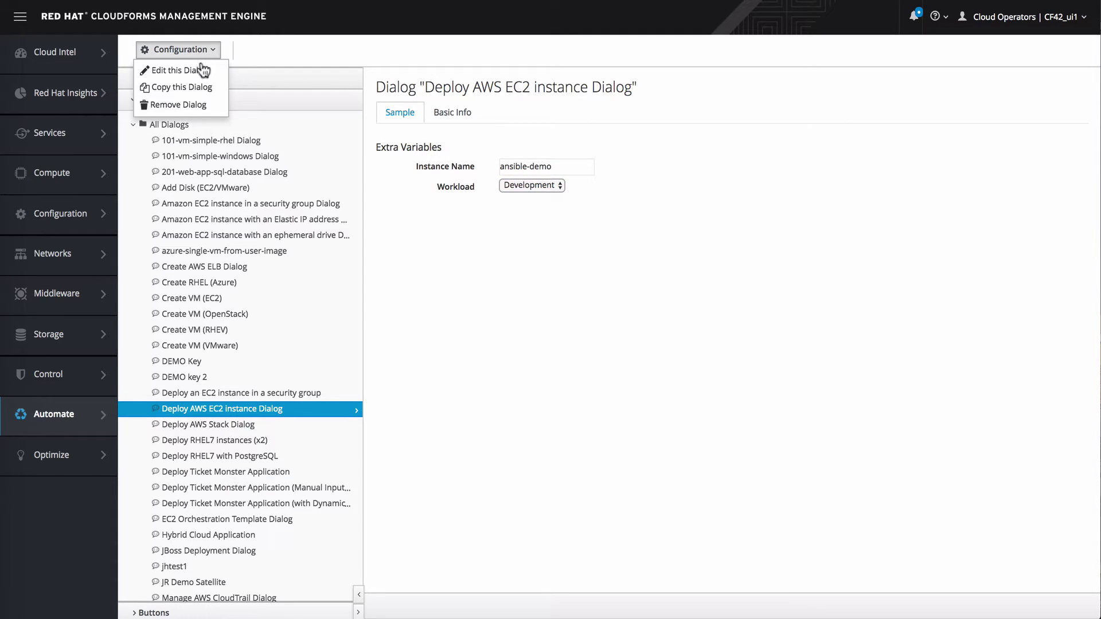
click(199, 73)
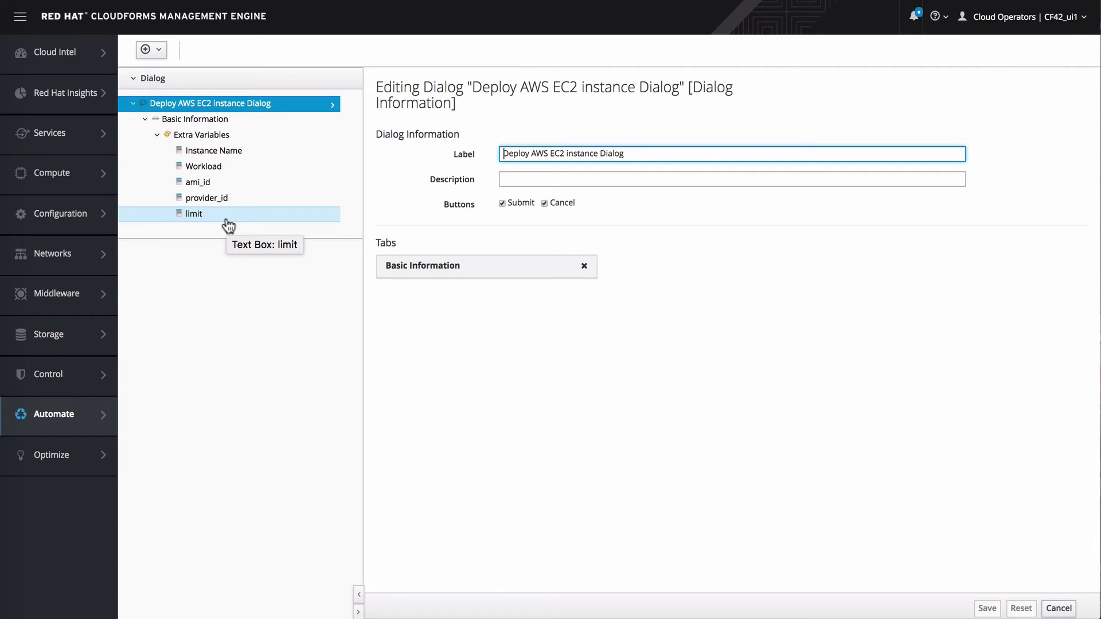
click(208, 168)
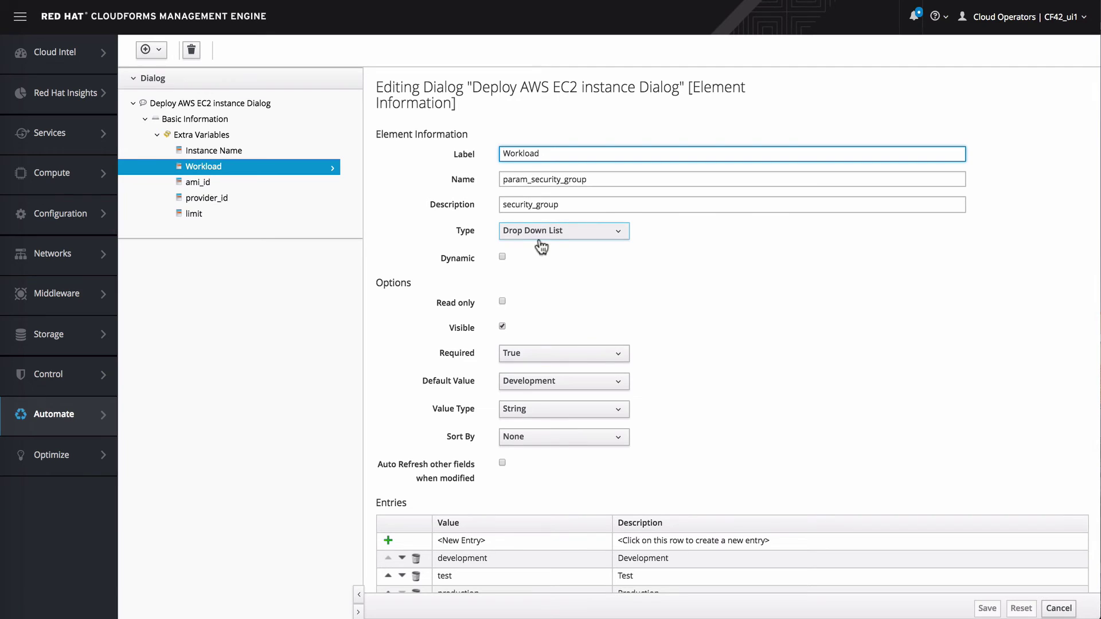
scroll(570, 384, down, 2)
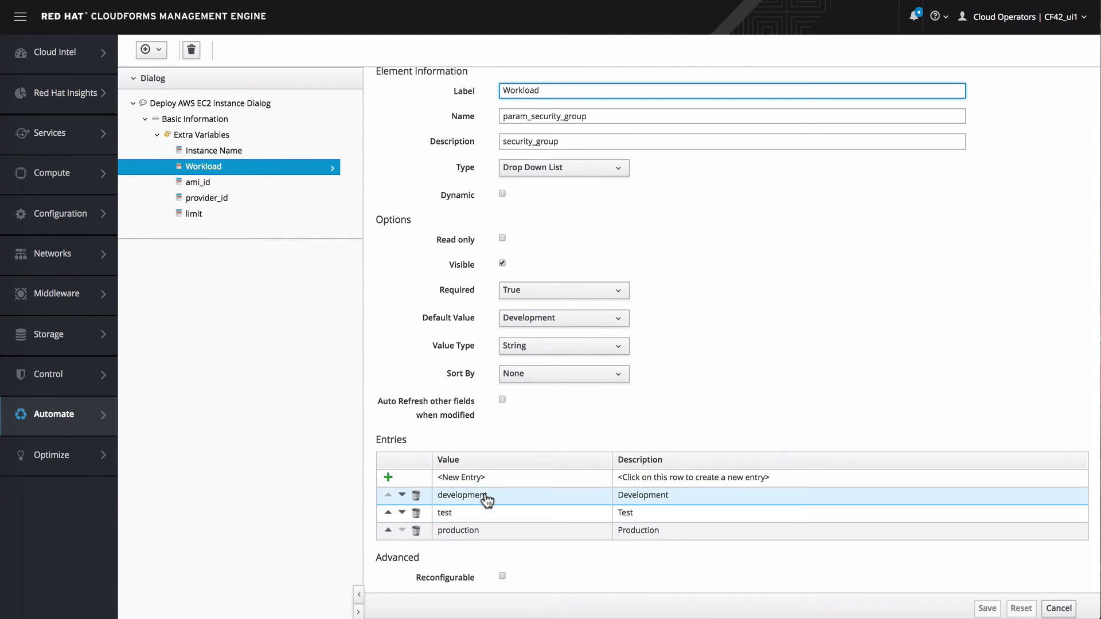